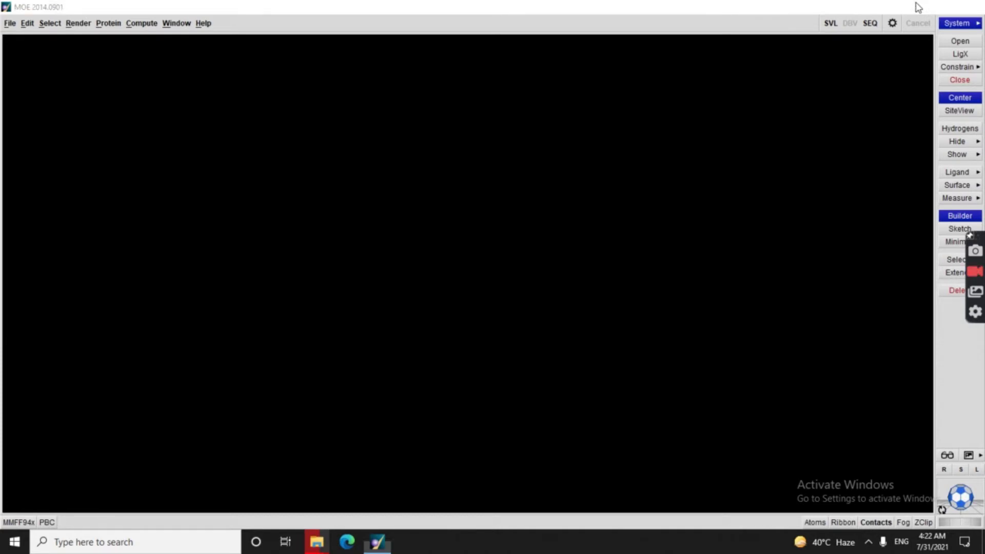
- Open the desktop Molecular docking folder holding 6lu7, Flavan.mol and Gallic acid.mol, then restore MOE
click(916, 8)
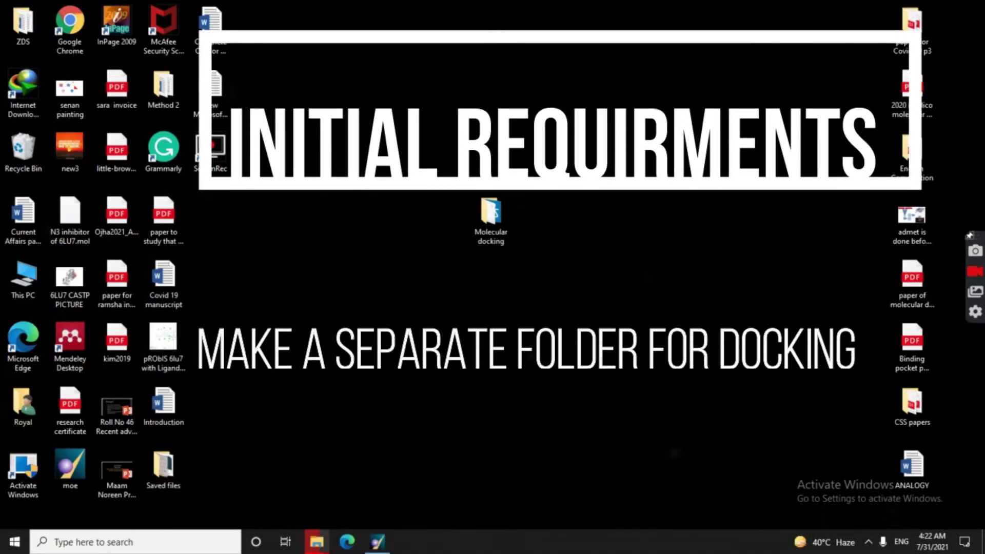
double_click(494, 216)
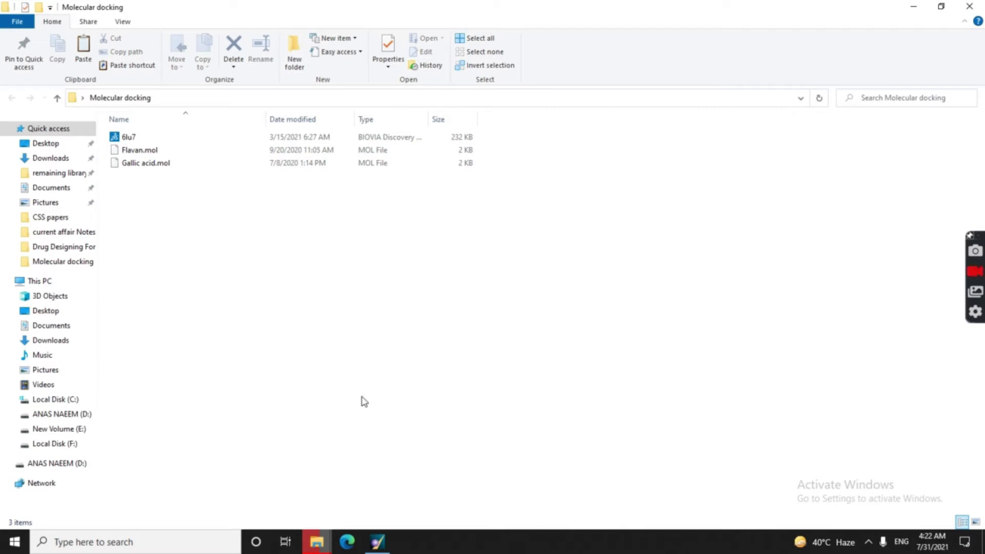
mouse_move(378, 541)
click(378, 516)
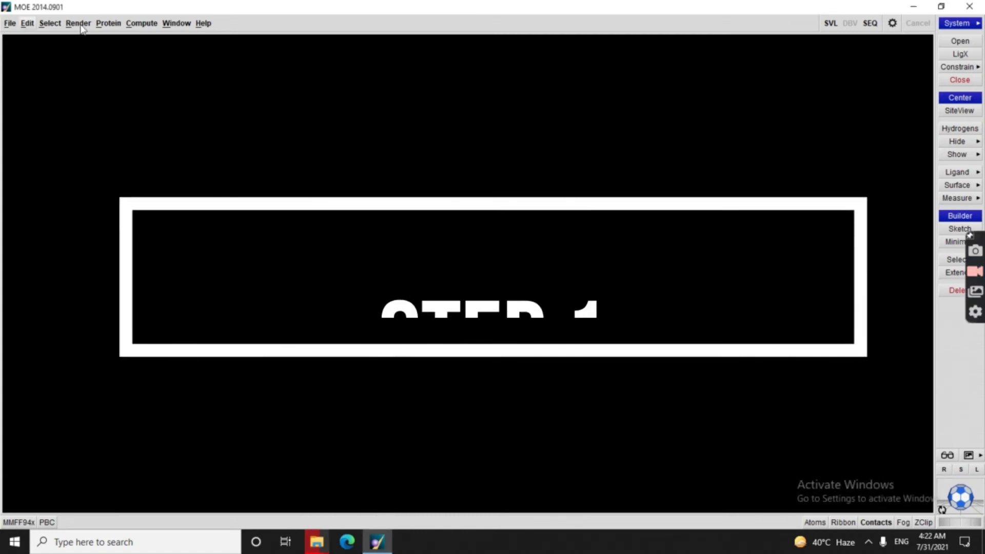
- Load 6lu7.pdb from Desktop > Molecular docking, accepting the default PDB load options
click(911, 10)
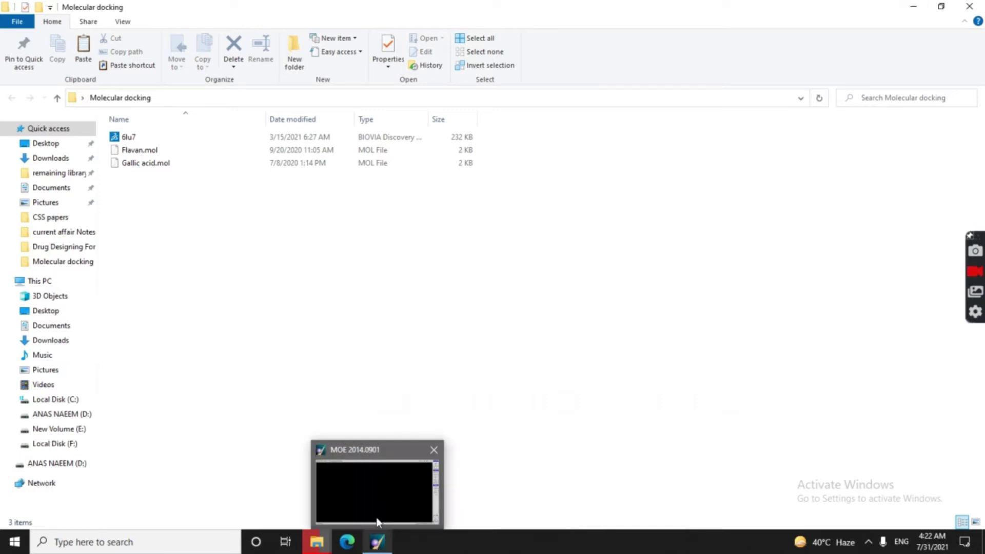
click(359, 485)
click(9, 23)
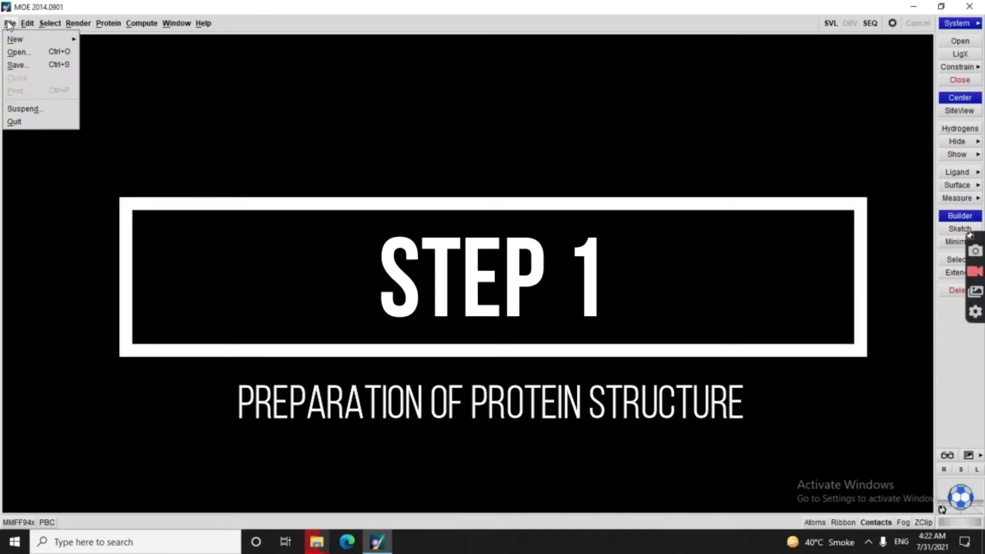
click(18, 52)
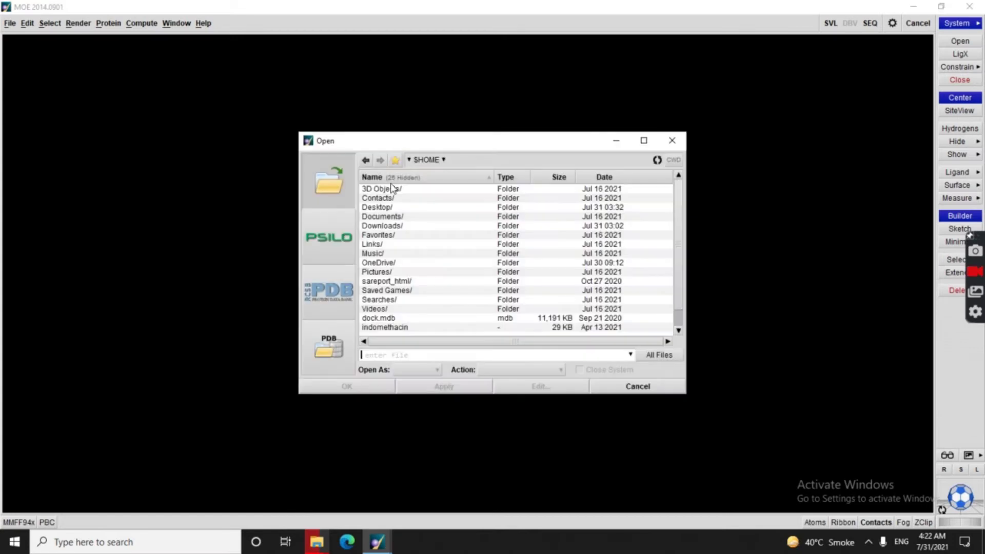
double_click(392, 207)
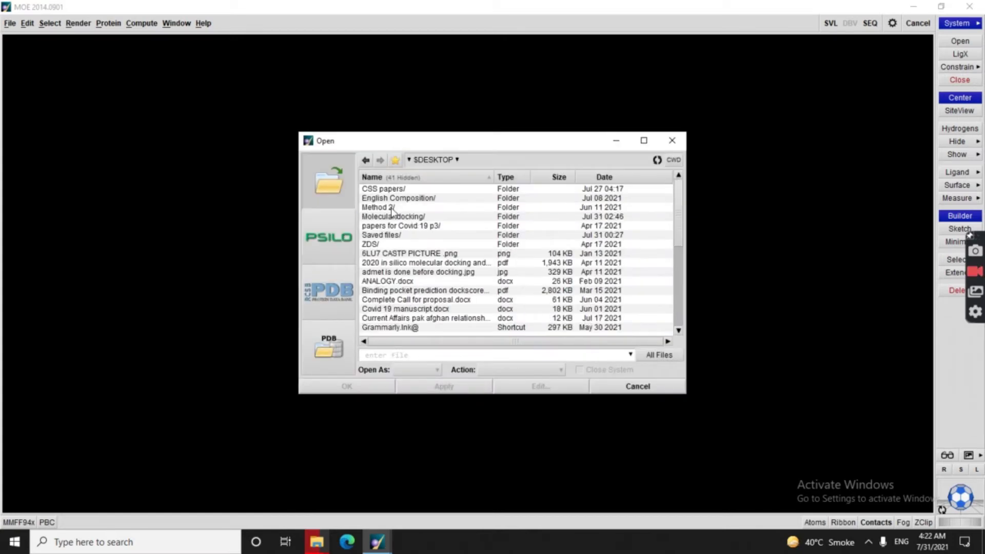
double_click(391, 217)
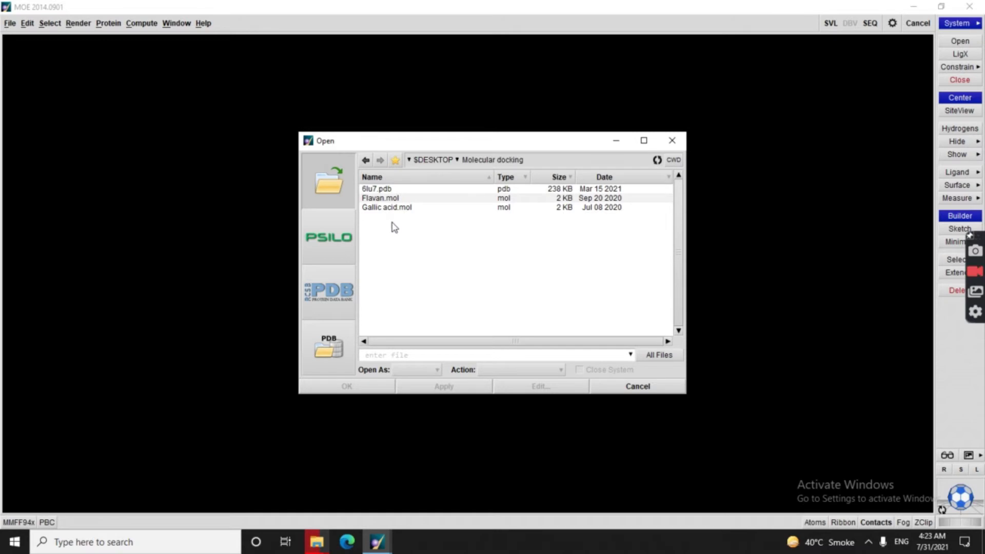
click(399, 189)
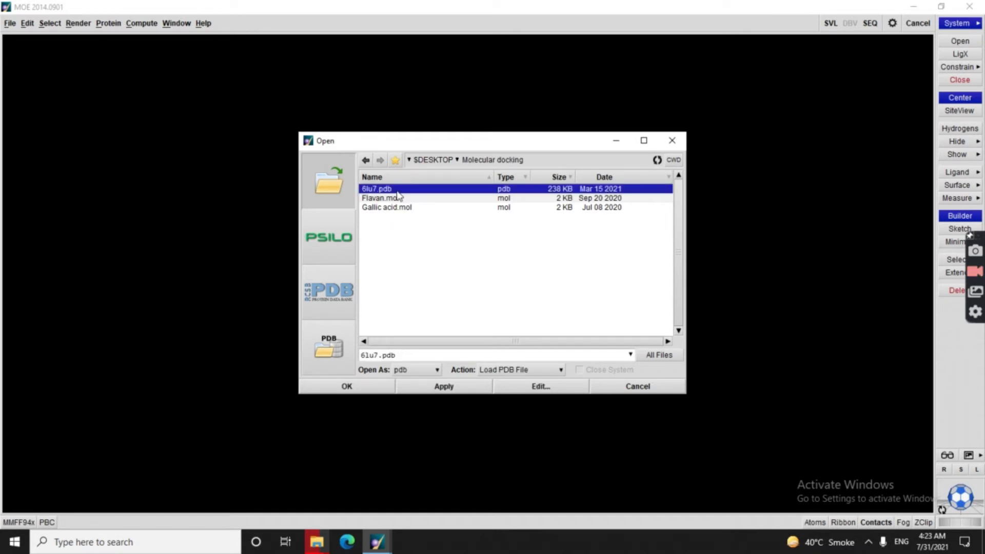
click(444, 388)
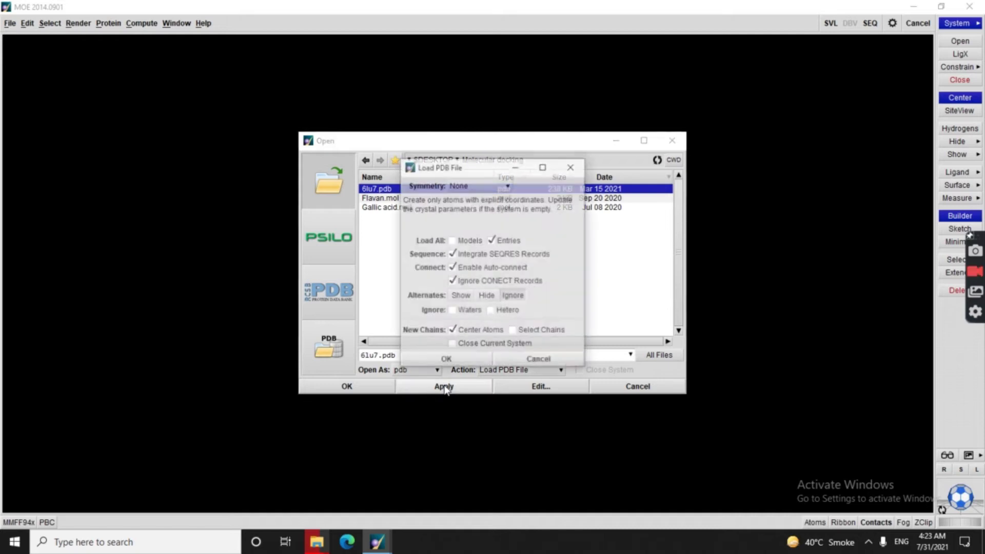
click(446, 361)
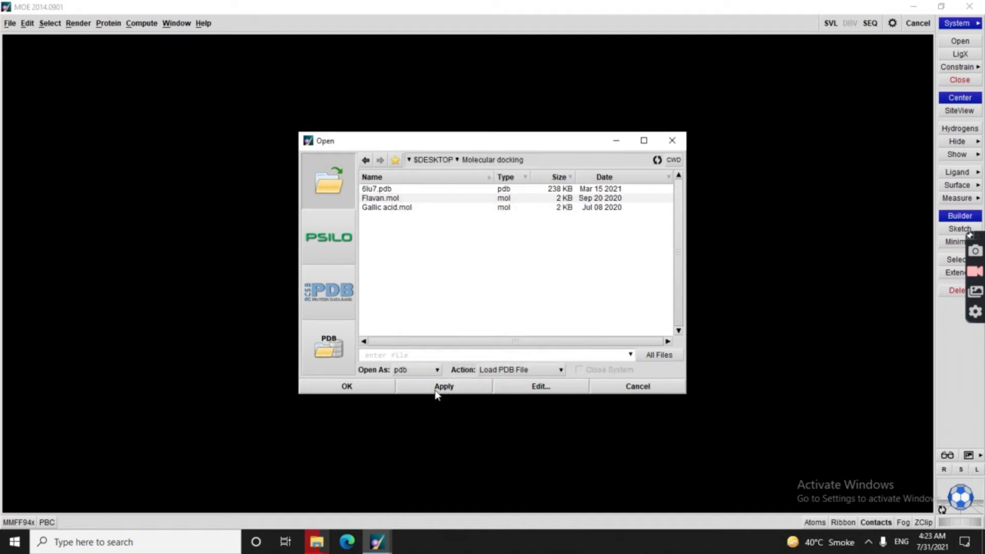
click(616, 144)
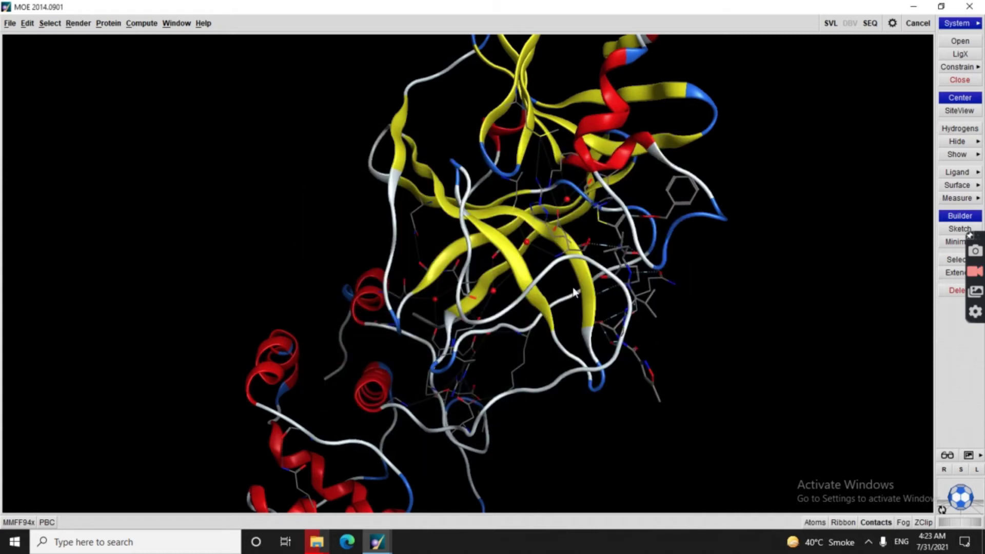
- Open the System Manager, then the Sequence Editor listing the 6LU7 chains and waters
click(963, 27)
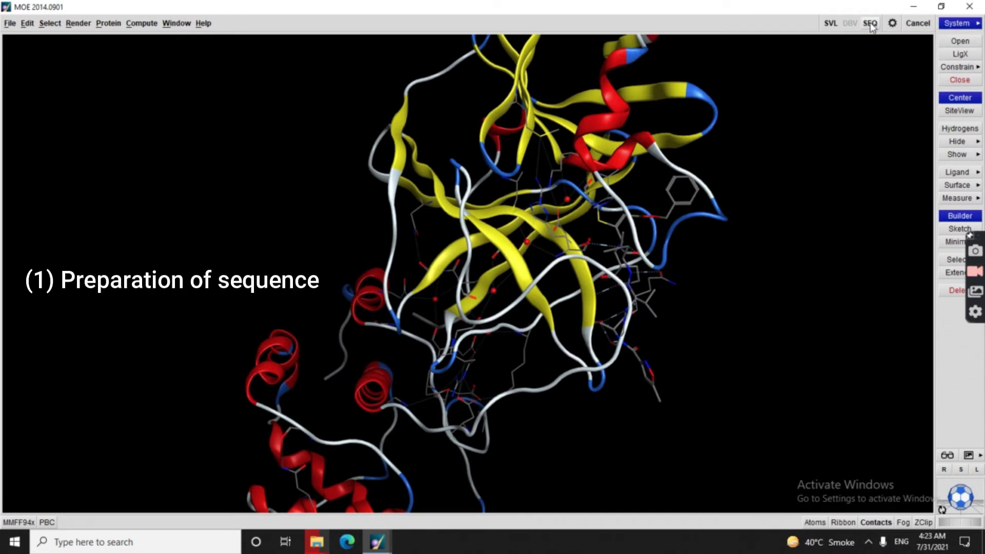
click(871, 24)
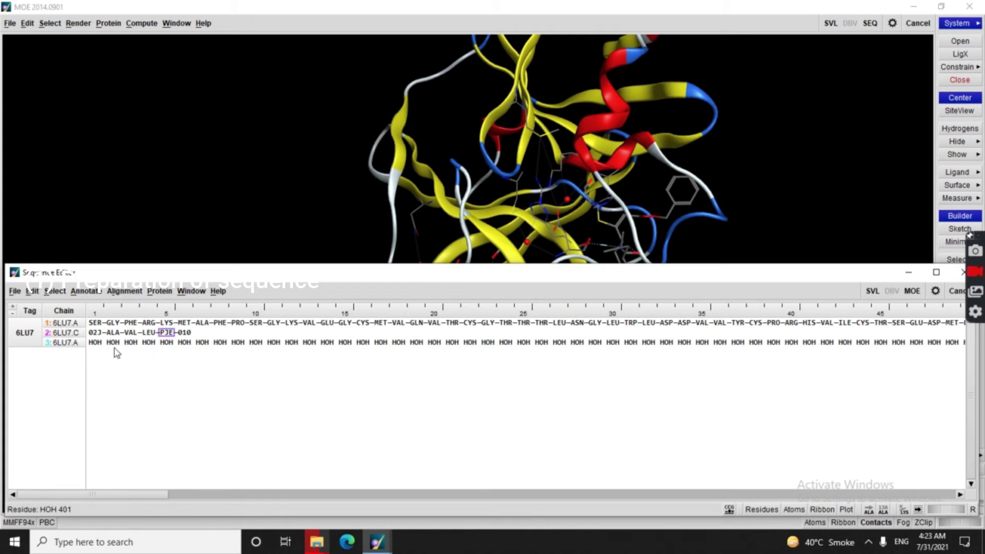
- Delete chain 3, the water molecules, from the Sequence Editor
click(63, 347)
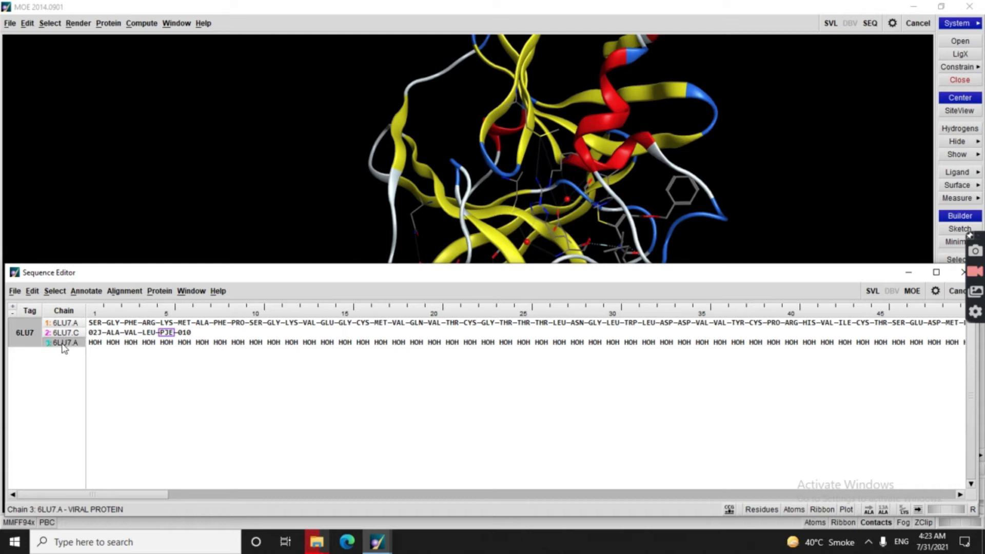
right_click(63, 347)
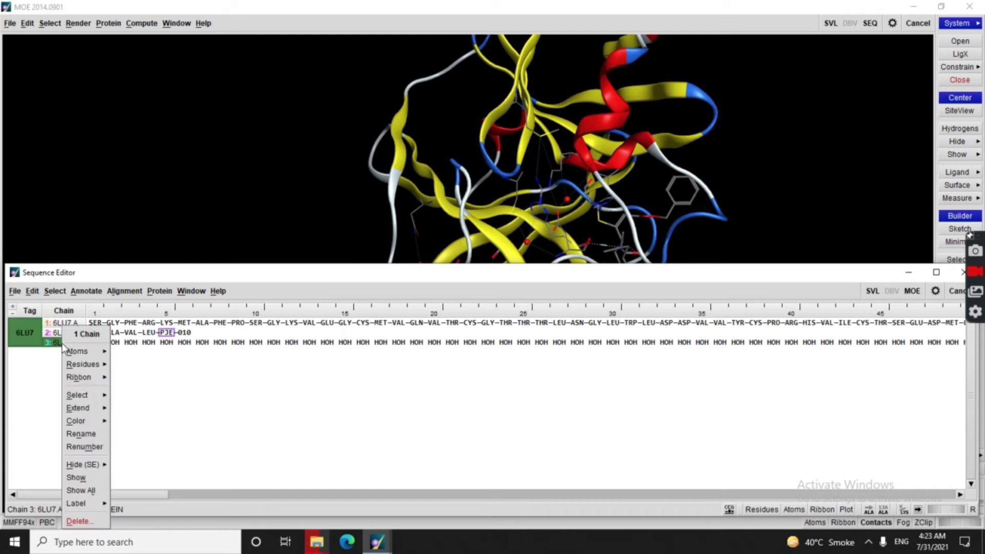
click(91, 519)
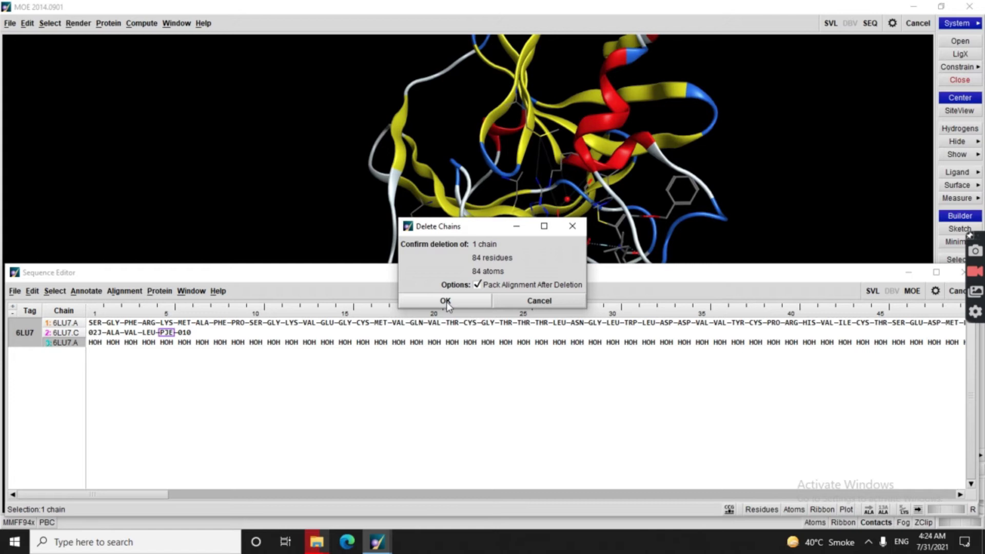
click(445, 301)
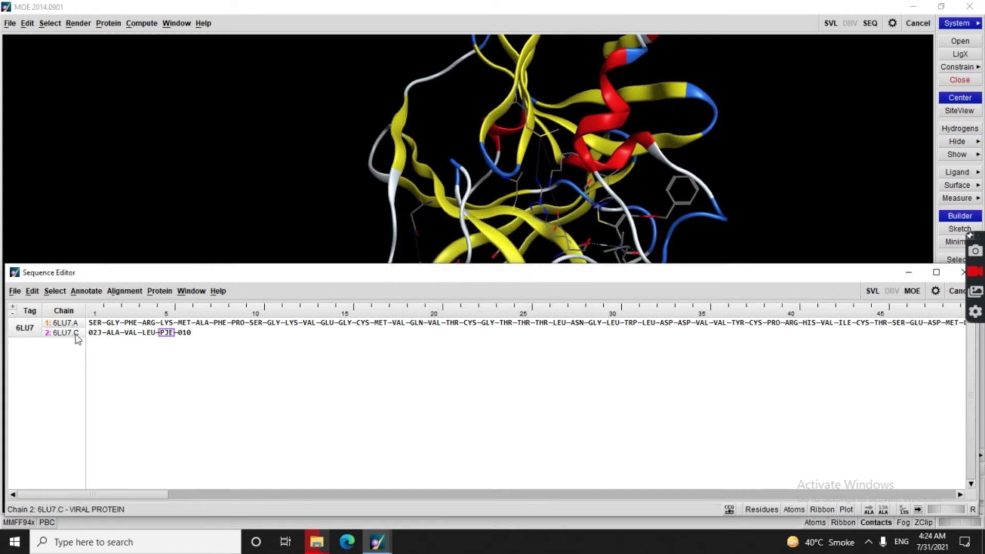
- Delete chain 6LU7.C with its ligand, leaving only chain 6LU7.A
click(969, 26)
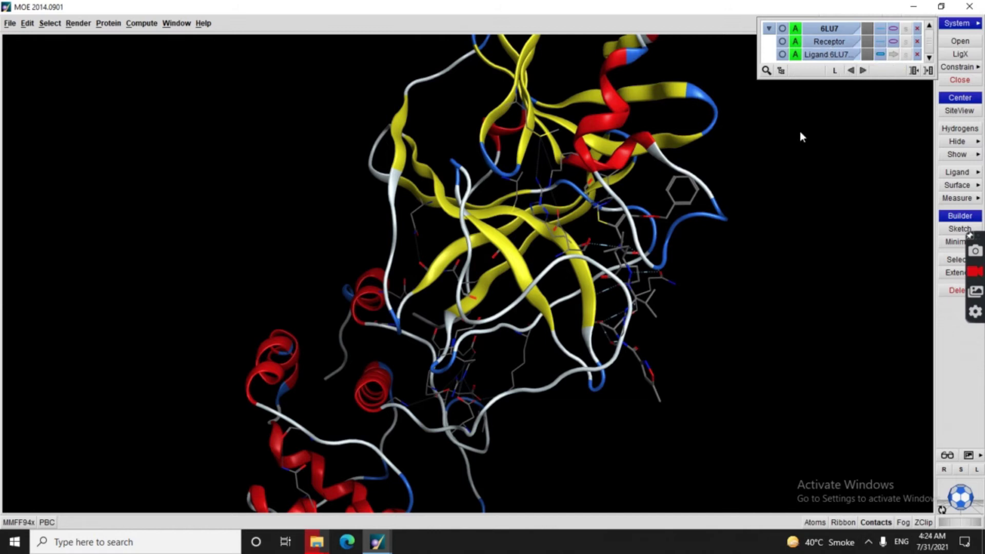
click(873, 25)
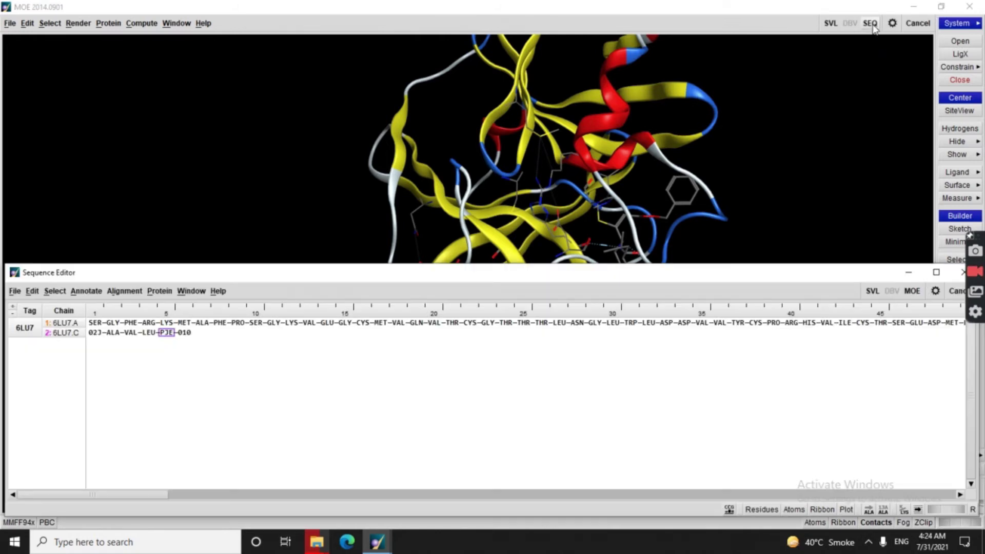
click(65, 337)
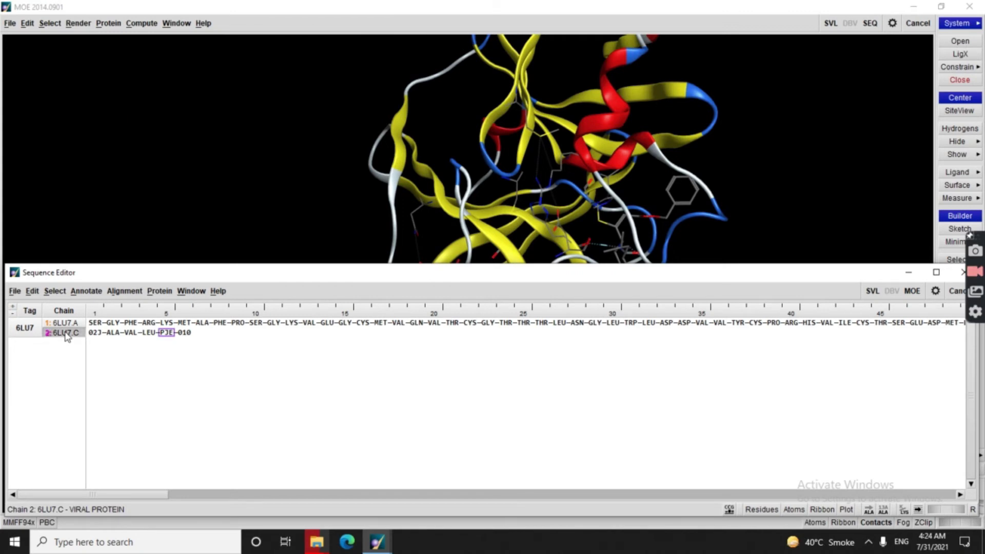
right_click(66, 338)
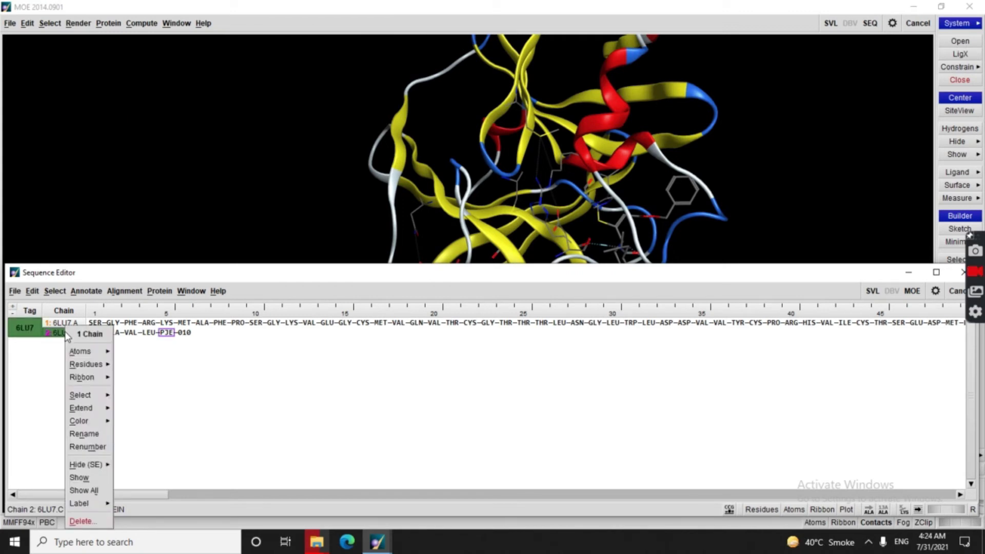
click(88, 523)
click(445, 301)
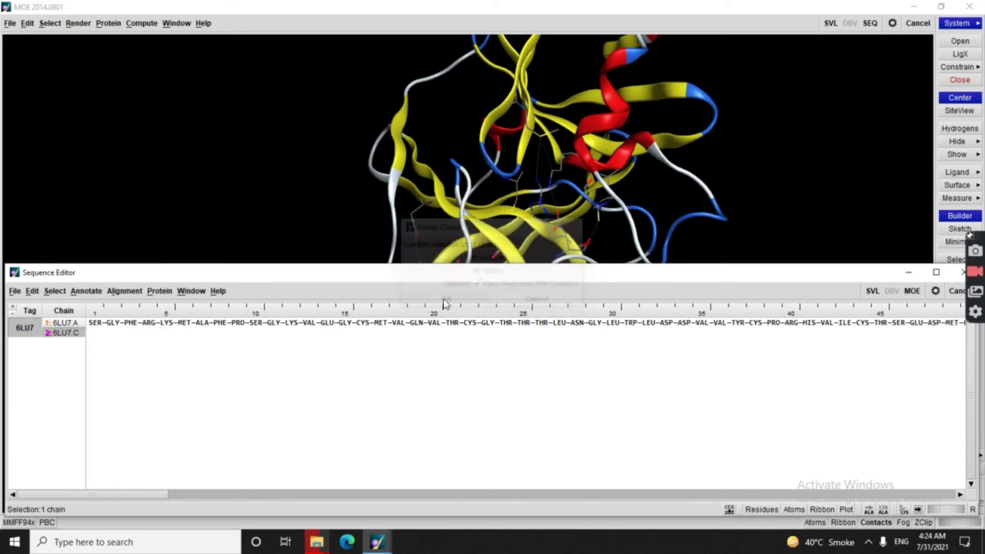
click(907, 275)
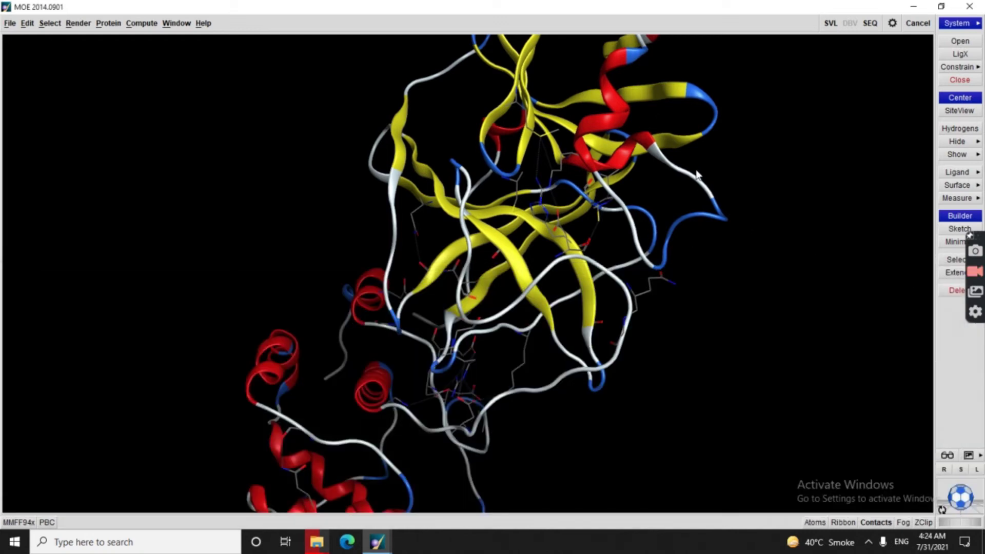
click(870, 23)
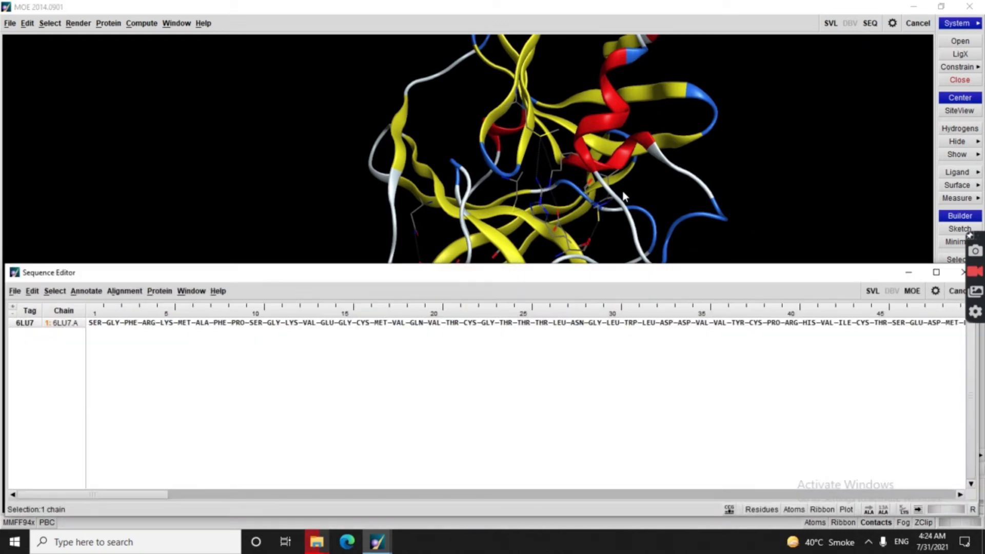
- Close the Sequence Editor and bring up the Compute > Prepare submenu
click(957, 23)
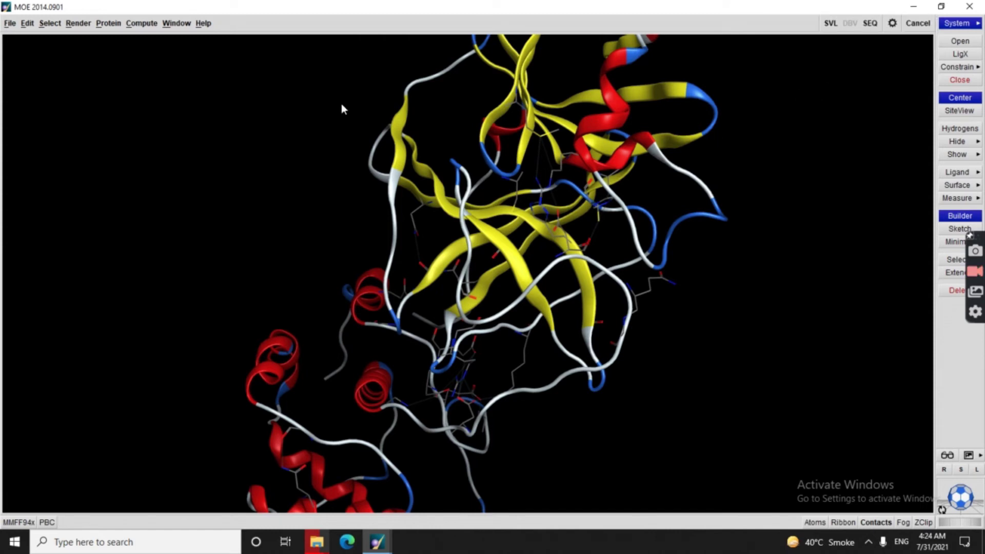
click(142, 23)
mouse_move(146, 38)
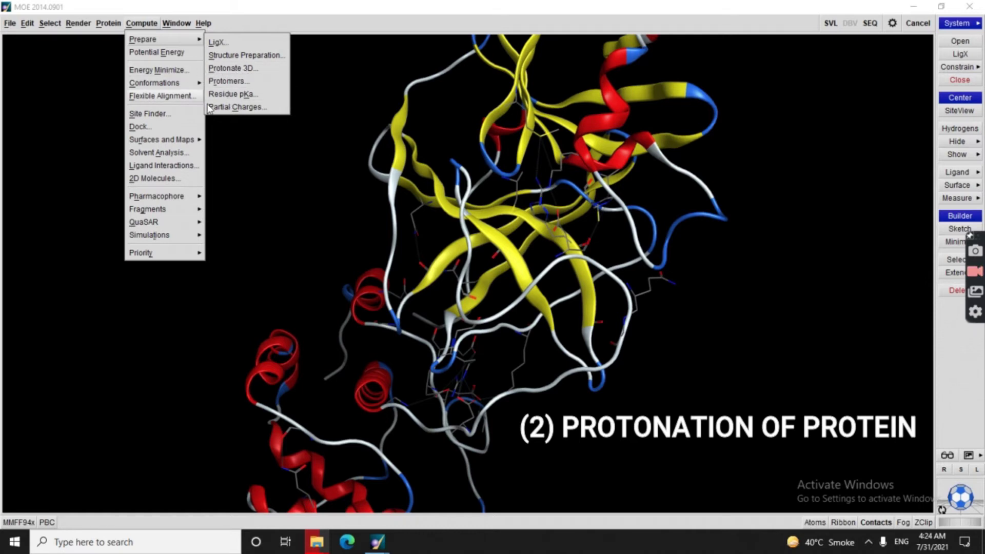
- Run Protonate3D from Structure Preparation at pH 7 and 300 K
click(242, 54)
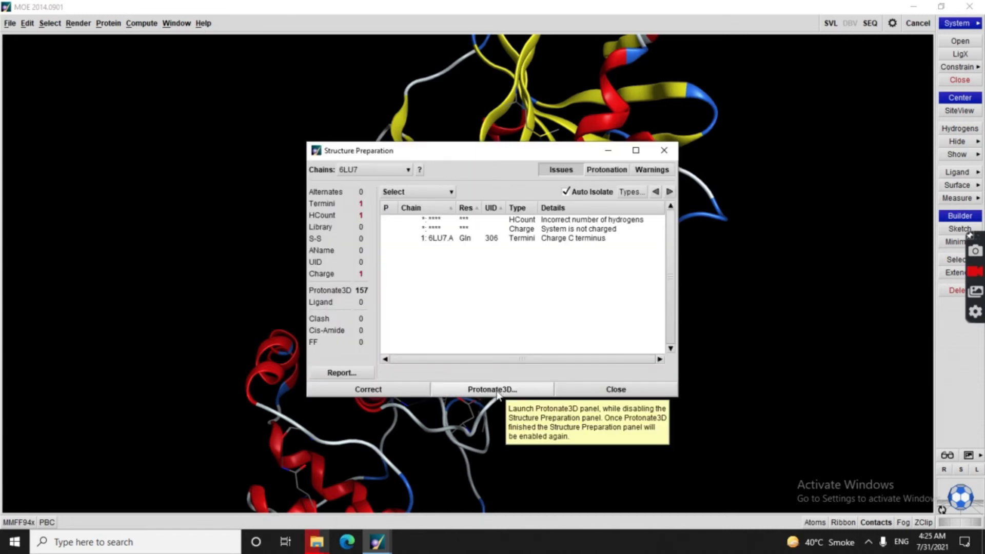
click(492, 390)
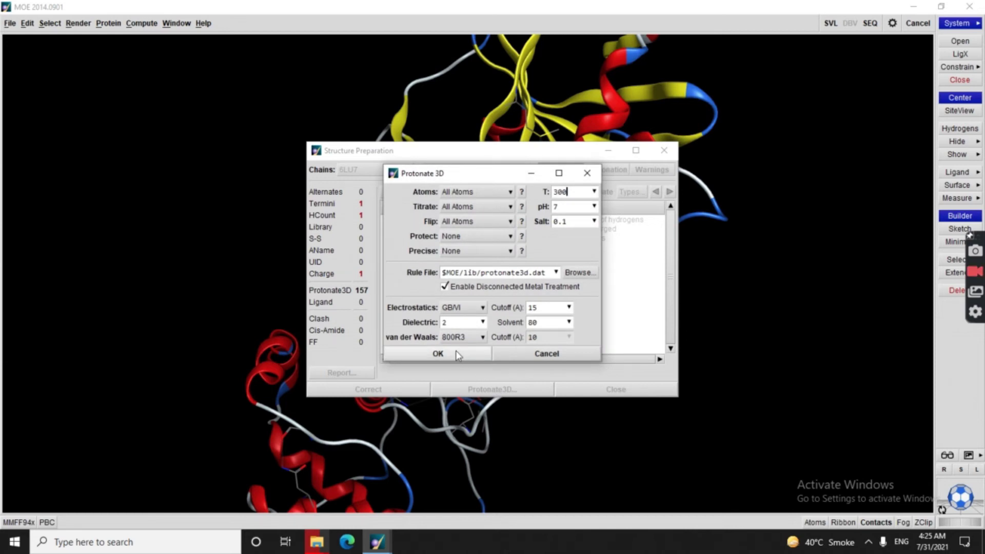
click(452, 352)
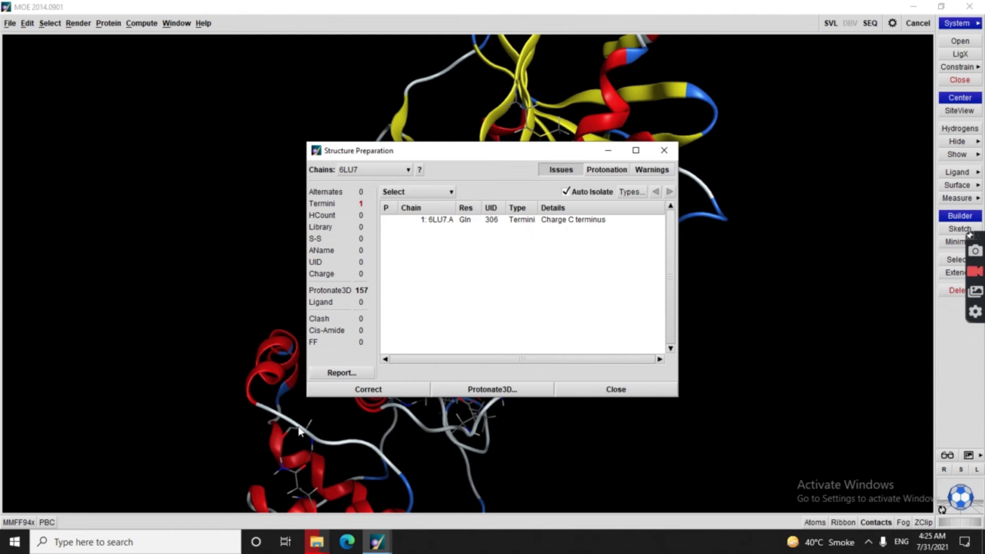
- Correct the C-terminus charge issue and confirm in the command log that Protonate 3D finished
click(372, 390)
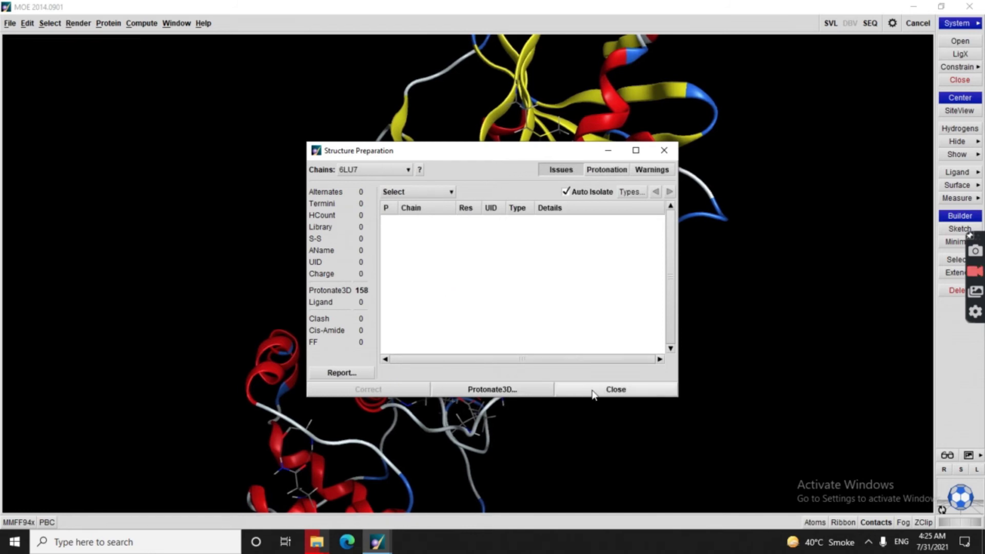
click(611, 391)
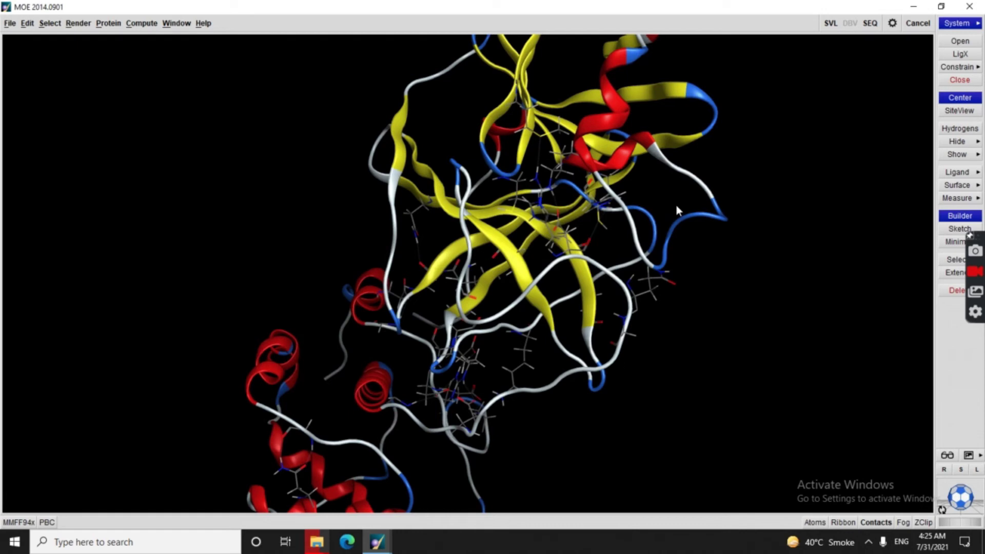
click(829, 24)
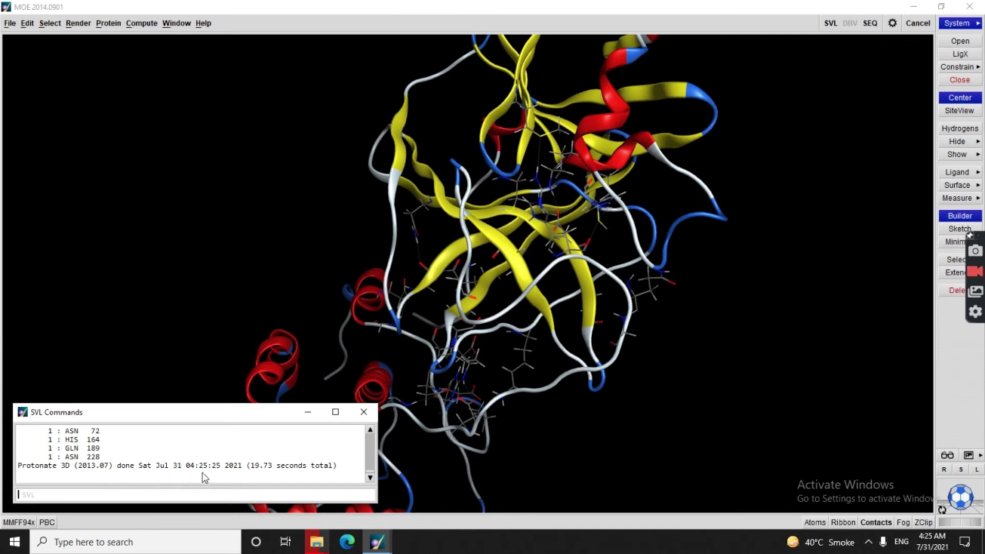
click(309, 413)
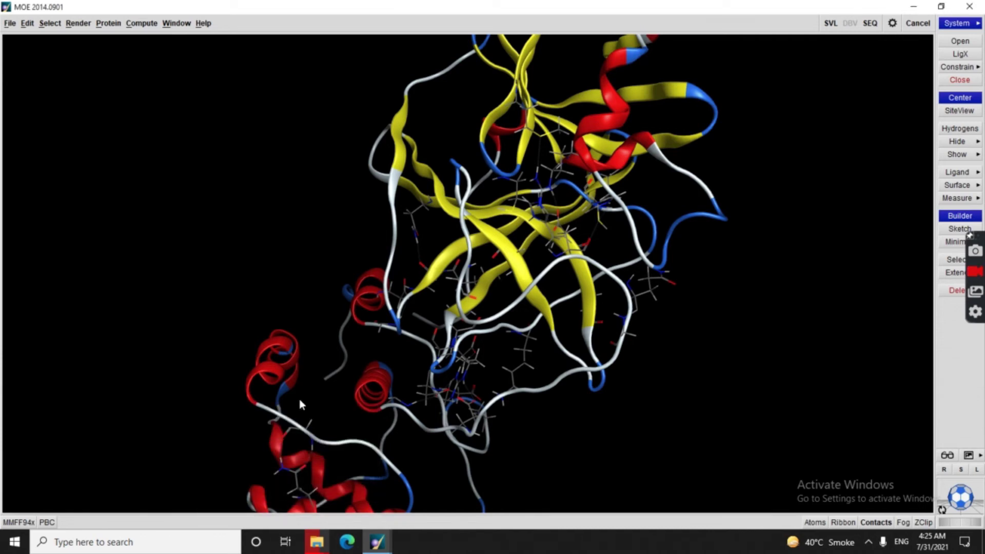
- Minimize all atoms with MMFF94x to a 0.1 RMS gradient and check the progress log
click(143, 26)
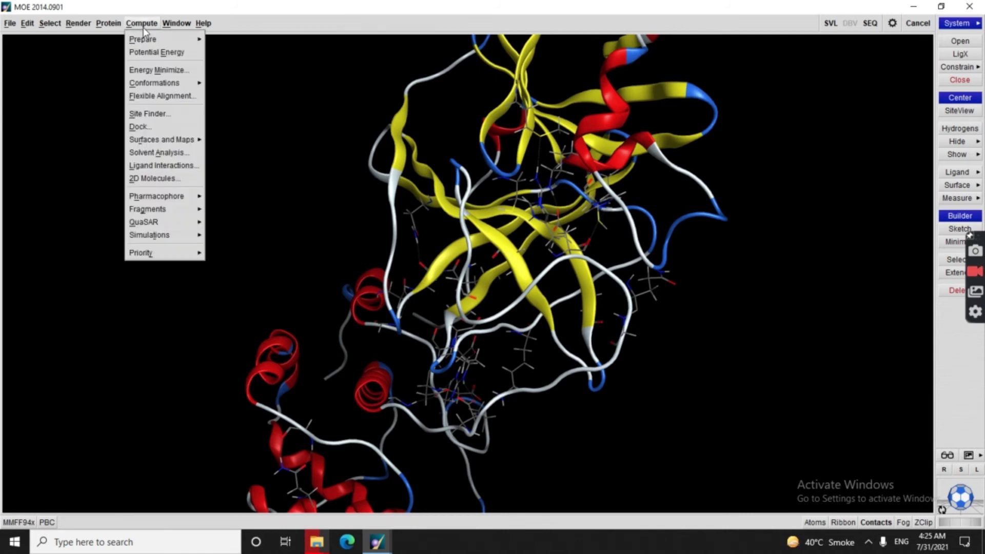
click(157, 69)
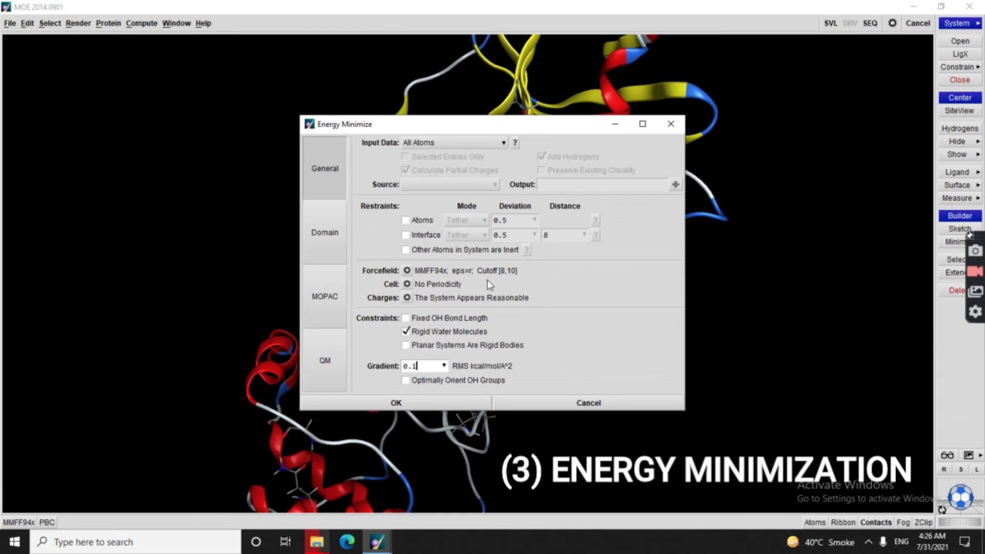
click(403, 406)
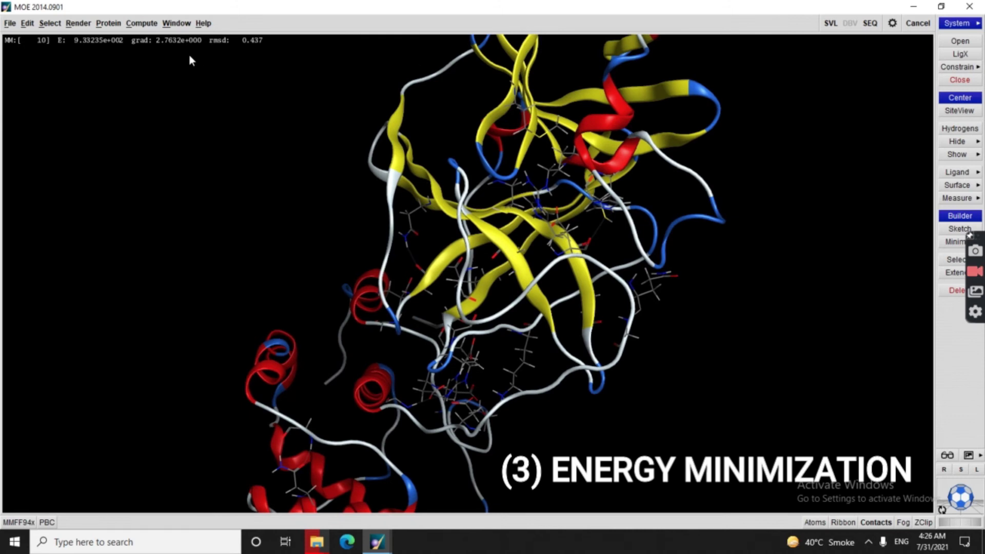
click(830, 23)
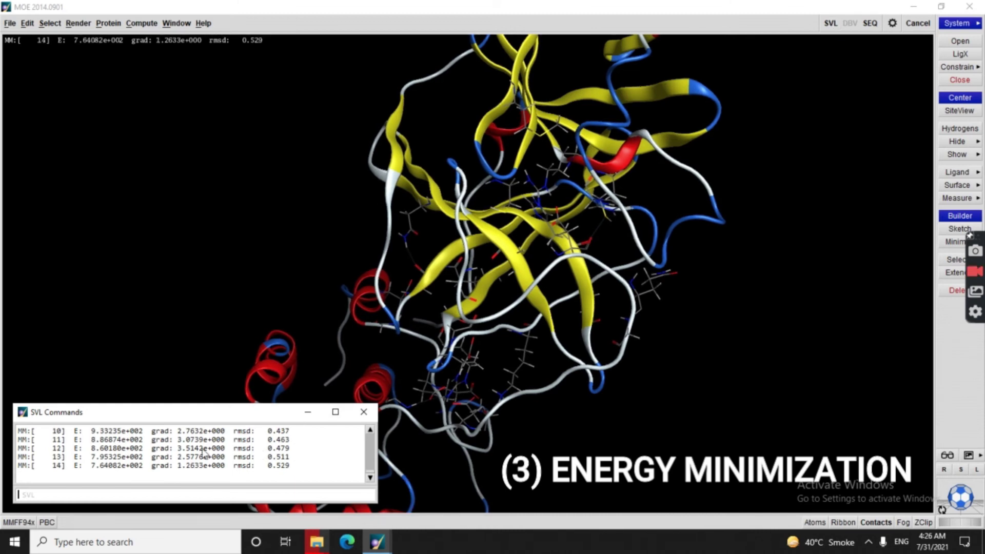
click(308, 413)
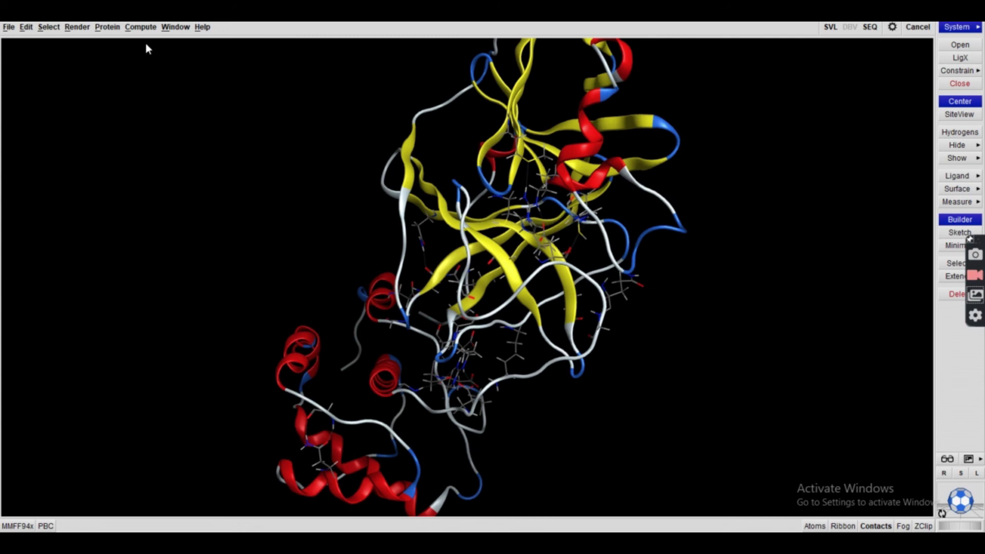
- Run Site Finder on the receptor to locate candidate binding sites
click(140, 26)
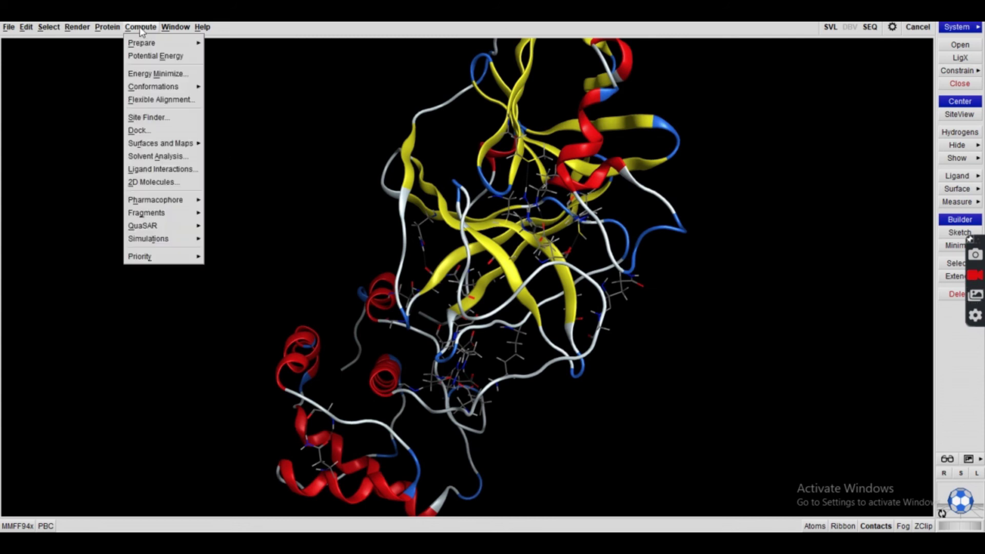
click(149, 118)
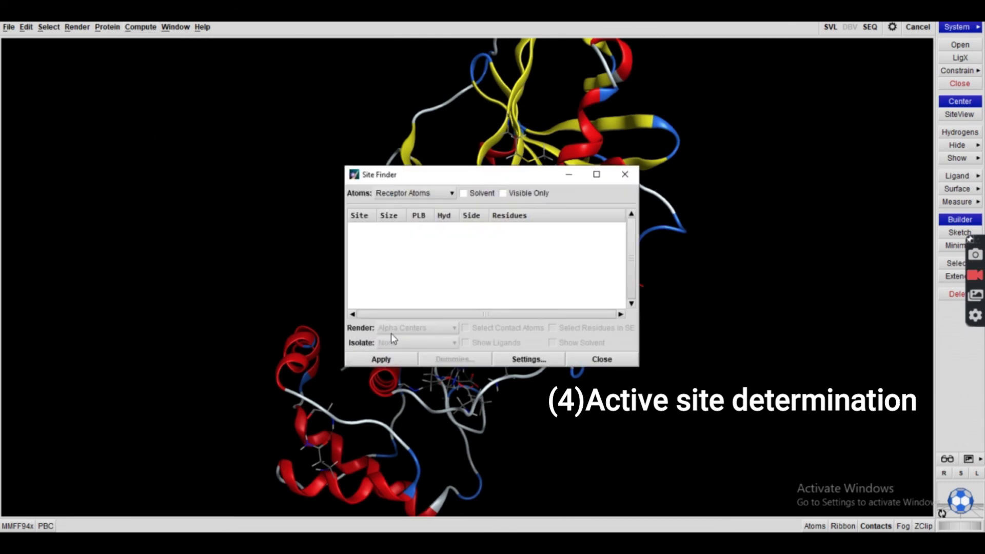
click(380, 360)
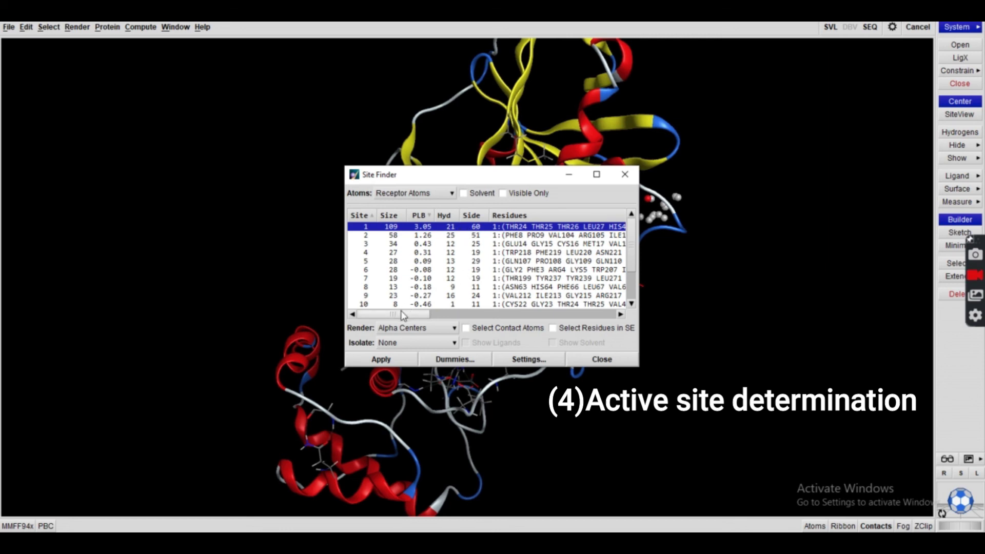
drag(400, 314, 636, 265)
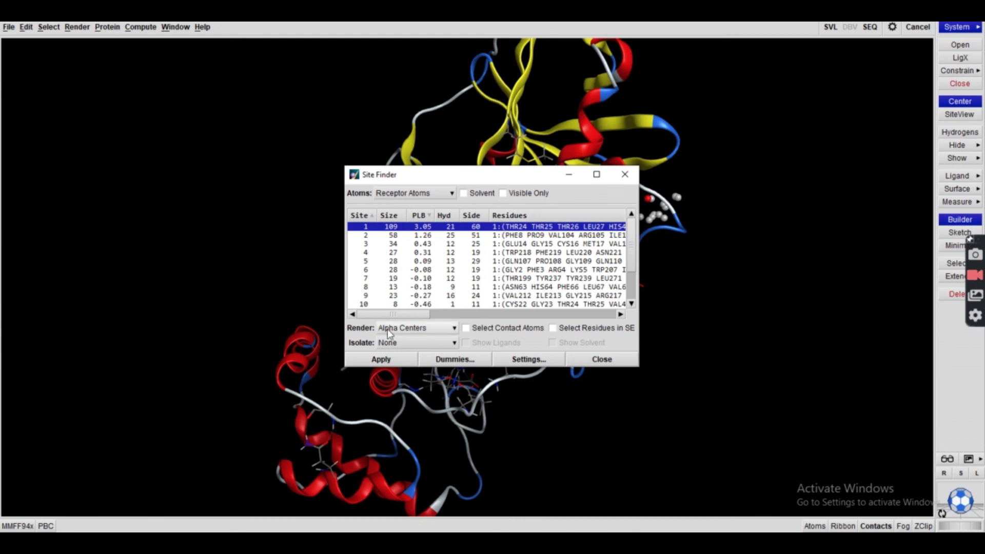
- Isolate site 1's atoms and backbone and place dummy atoms at its alpha sphere centres
click(393, 345)
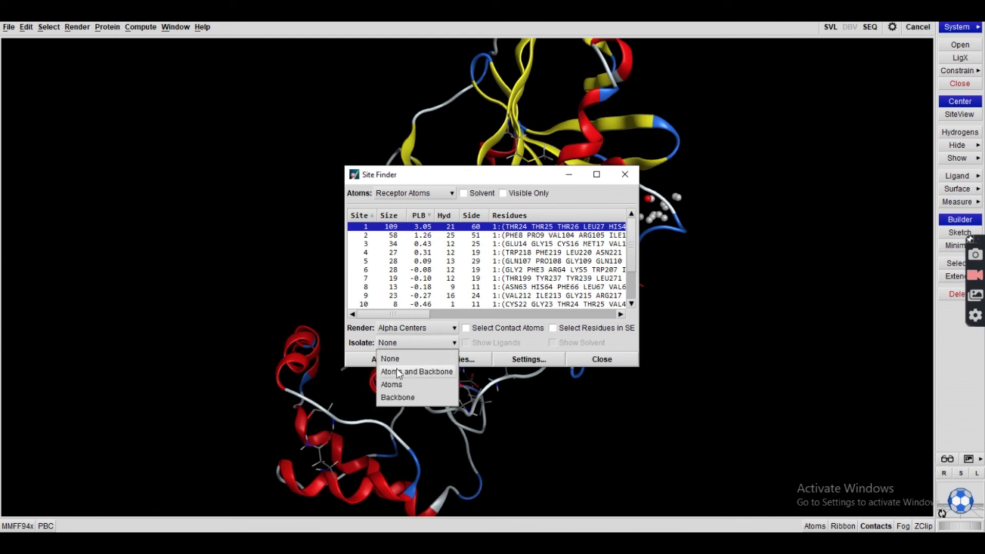
click(398, 371)
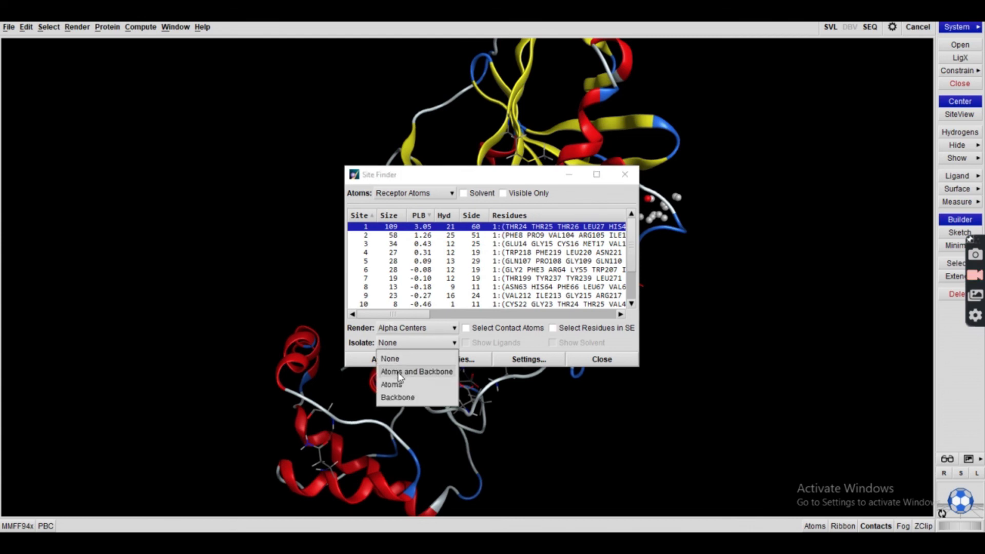
click(441, 360)
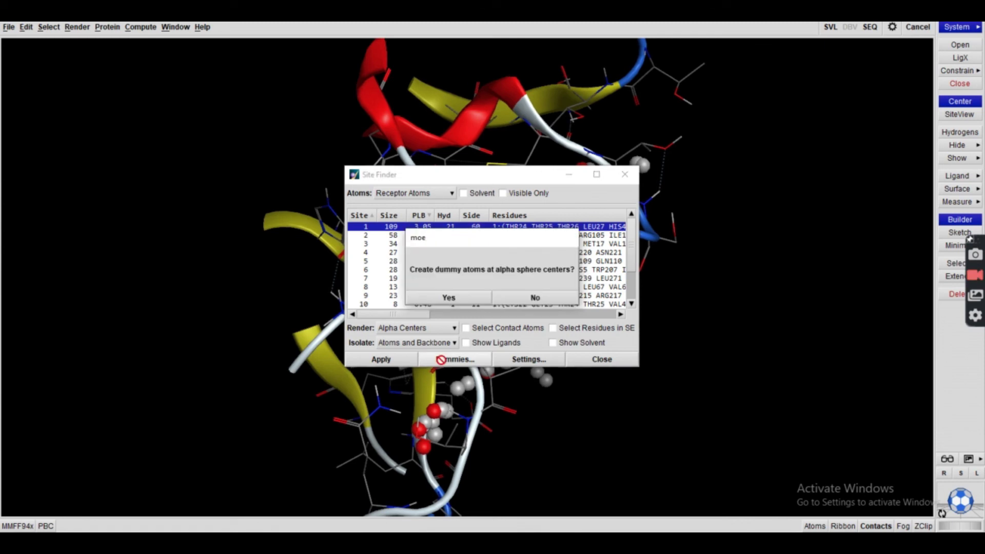
click(450, 298)
click(382, 361)
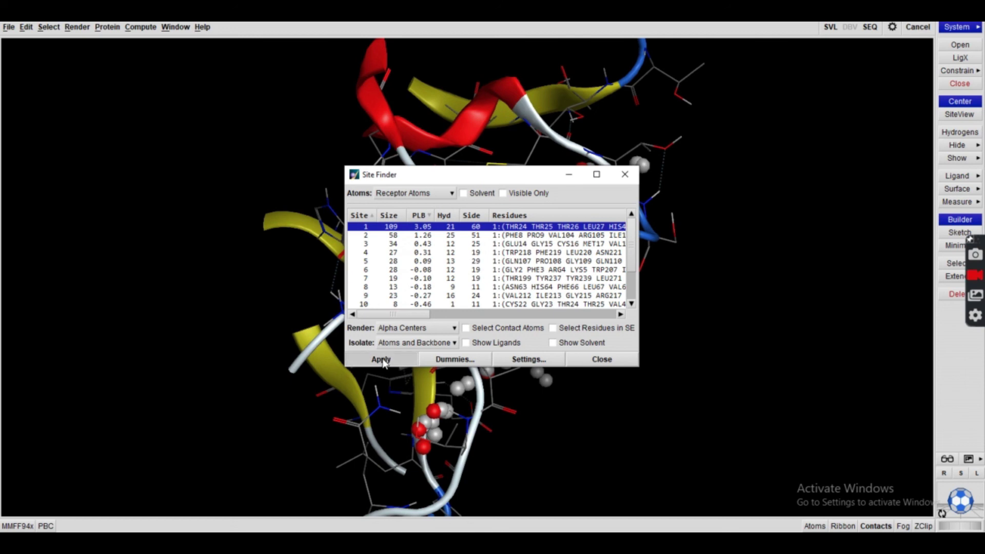
click(603, 359)
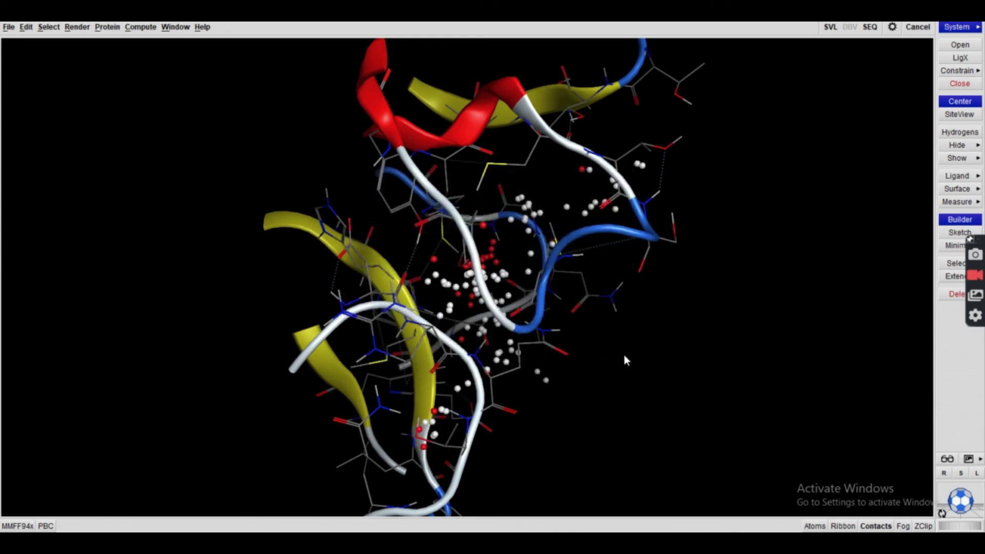
drag(977, 527, 958, 528)
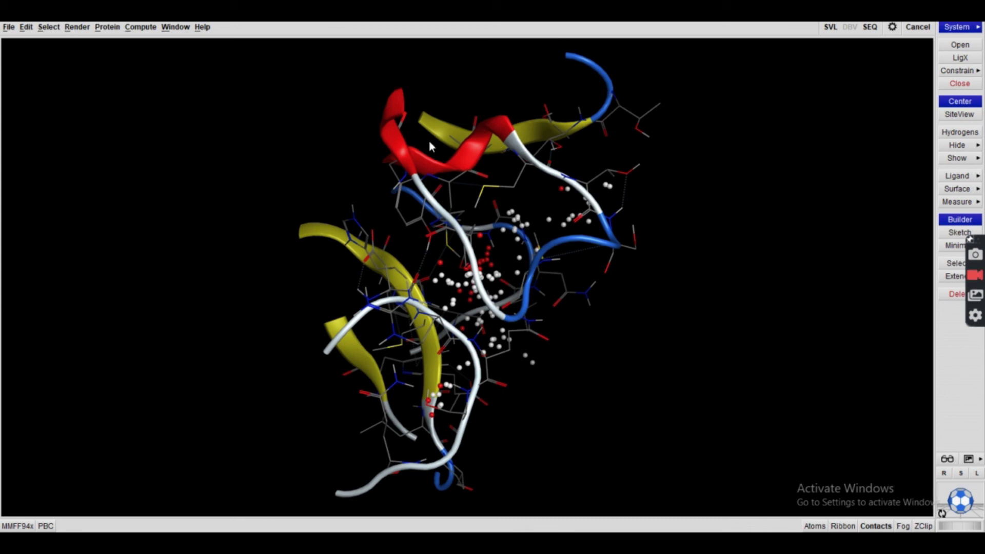
- Start saving the molecule in Desktop > Molecular docking as 'PREPARED_STRUCTURE OF PROTEIN'
click(9, 27)
click(22, 69)
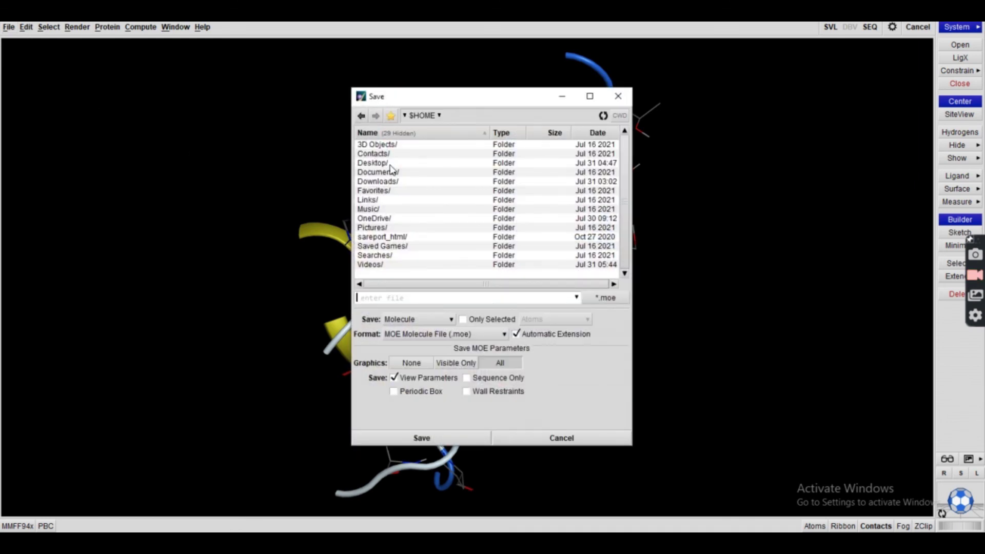
double_click(389, 163)
double_click(404, 173)
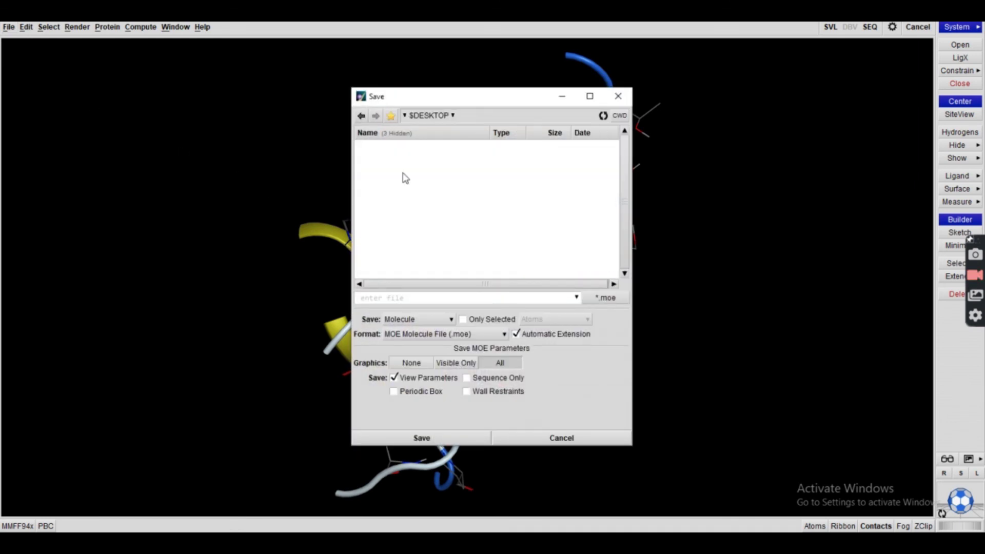
text(PREPARED_STRUCTURE OF PROTEIN)
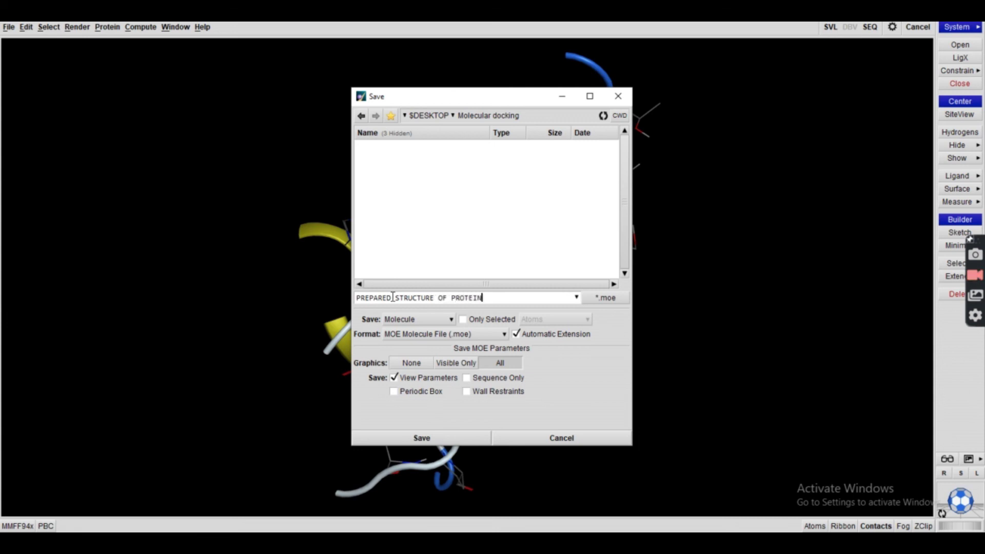